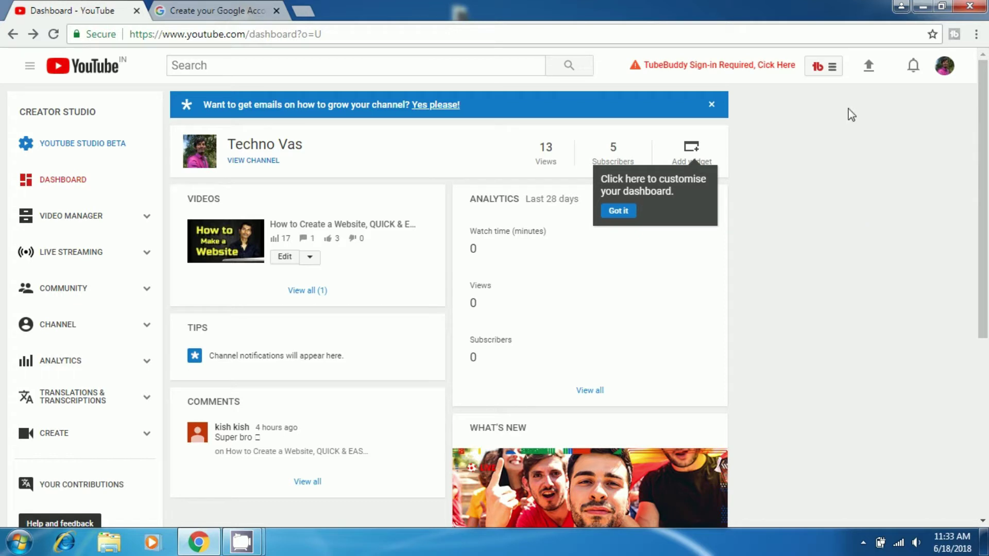
Step: Switch to the unfinished 'Create your Google Account' tab and close it
{"action": "left_click", "coordinate": [945, 67]}
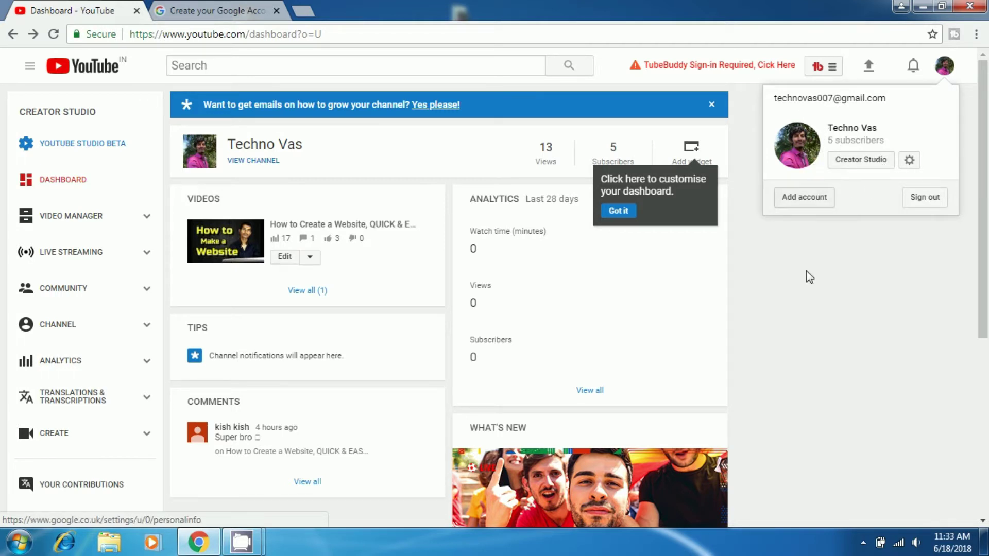
{"action": "left_click", "coordinate": [739, 281]}
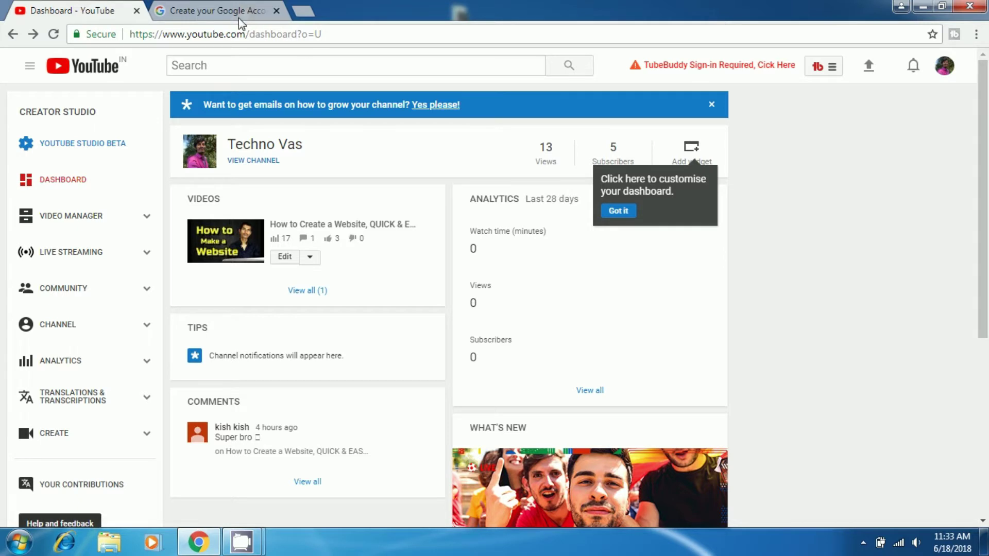
{"action": "left_click", "coordinate": [227, 14]}
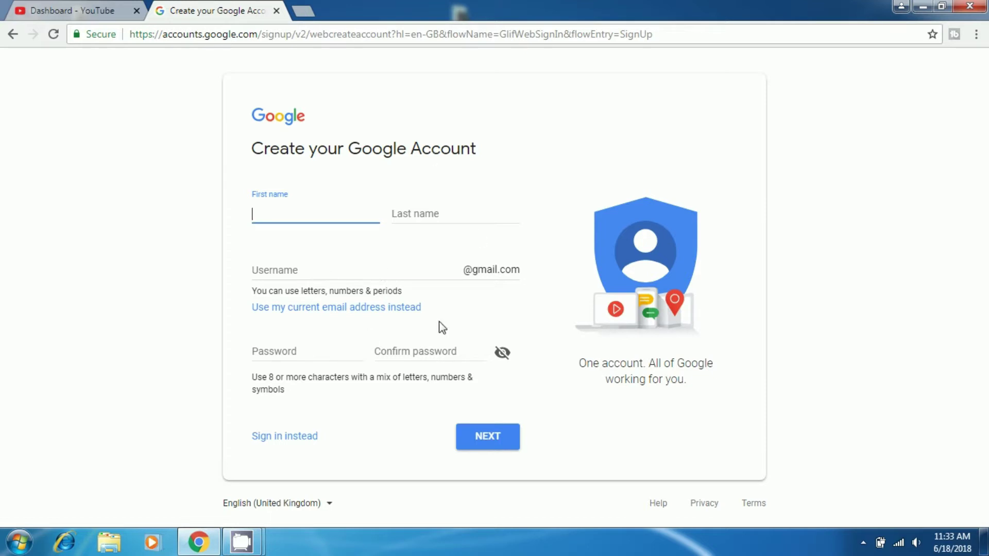
{"action": "left_click", "coordinate": [185, 280]}
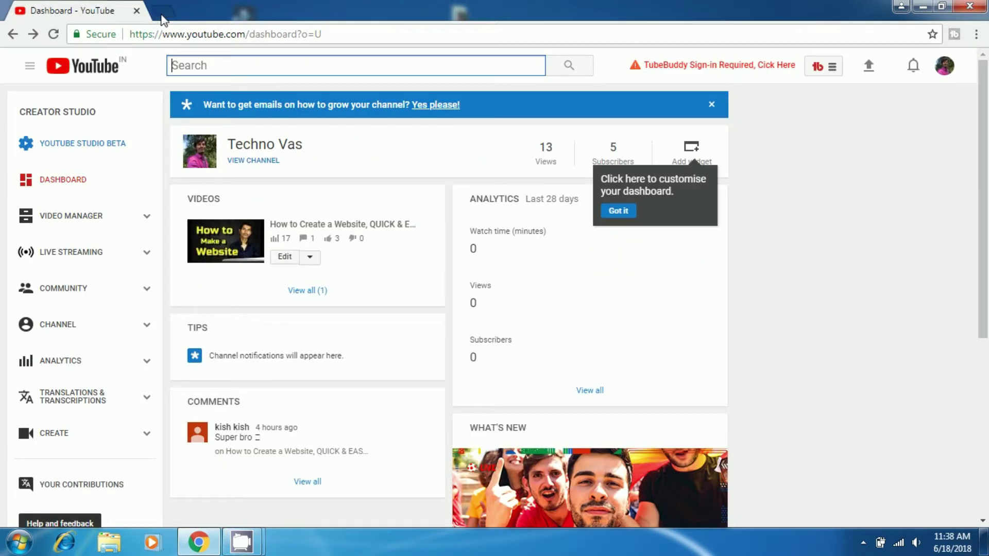
Step: Search 'gmail.signup' in a new tab and open the Create your Google Account result
{"action": "left_click", "coordinate": [162, 16]}
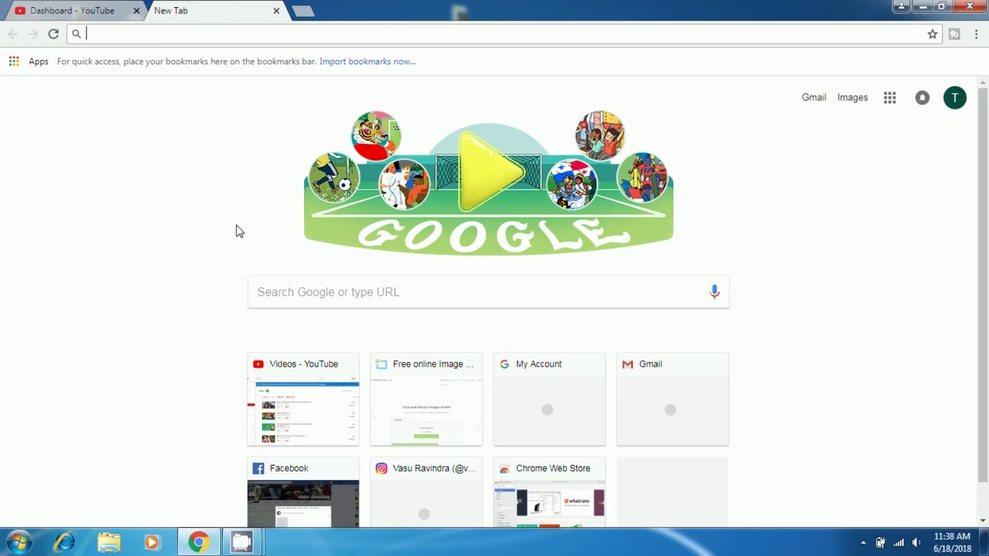
{"action": "type", "text": "gmai"}
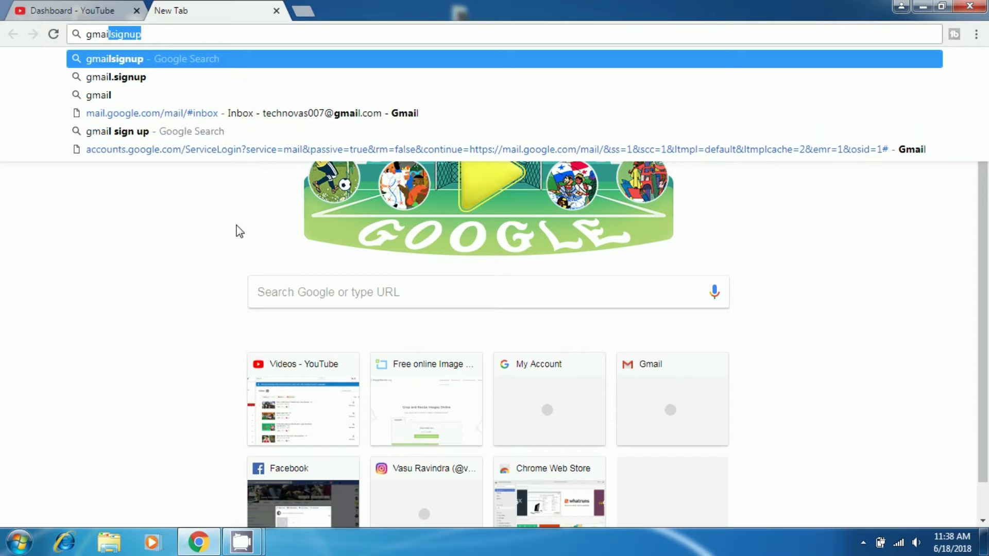
{"action": "type", "text": "l.s"}
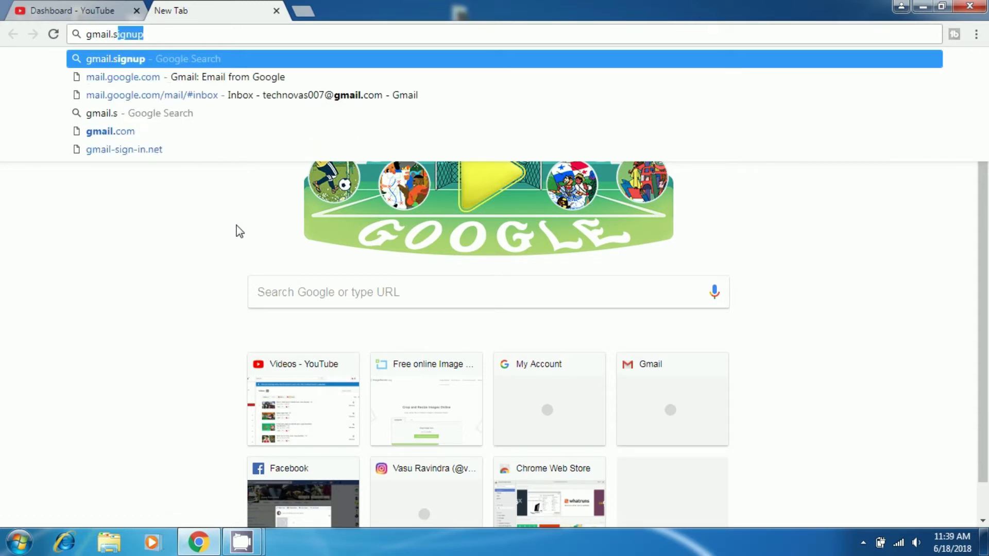
{"action": "type", "text": "ignup"}
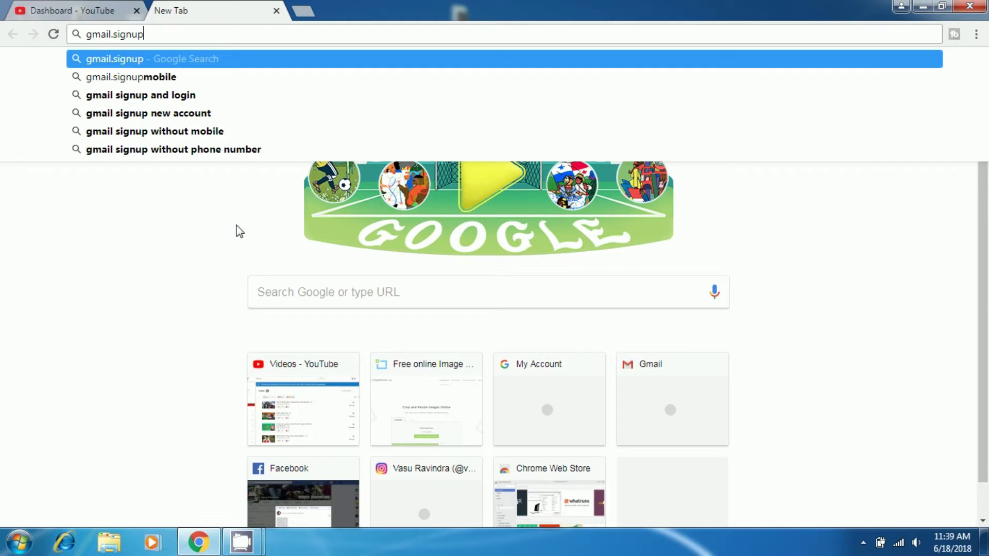
{"action": "key", "text": "Return"}
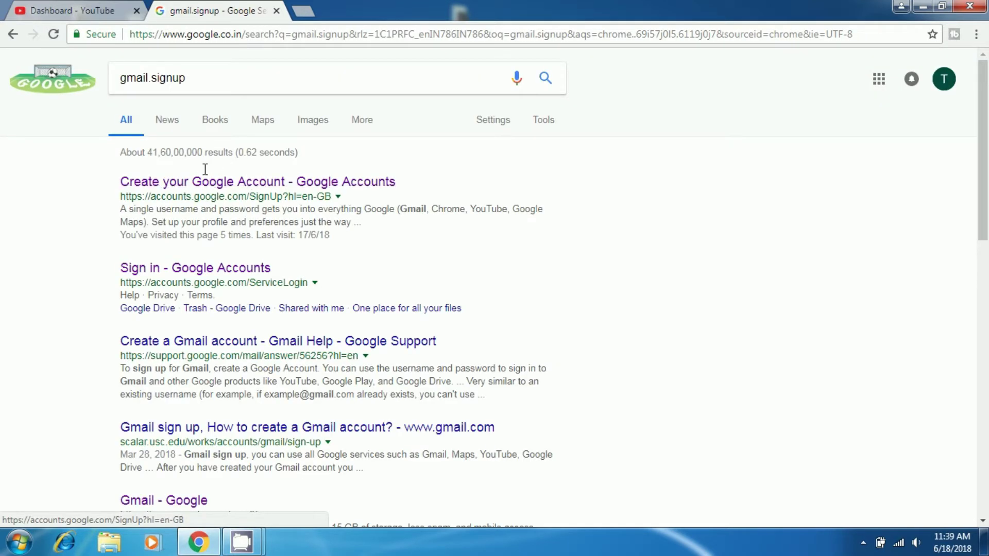
{"action": "left_click", "coordinate": [211, 184]}
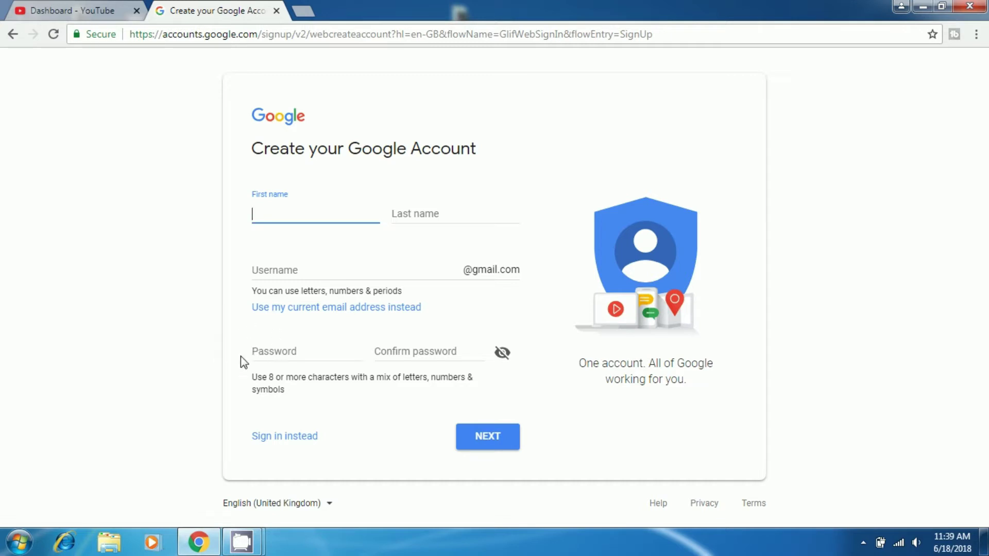
Step: Enter the first name and last name on the sign-up form
{"action": "type", "text": "Subscribe"}
{"action": "left_click", "coordinate": [410, 212]}
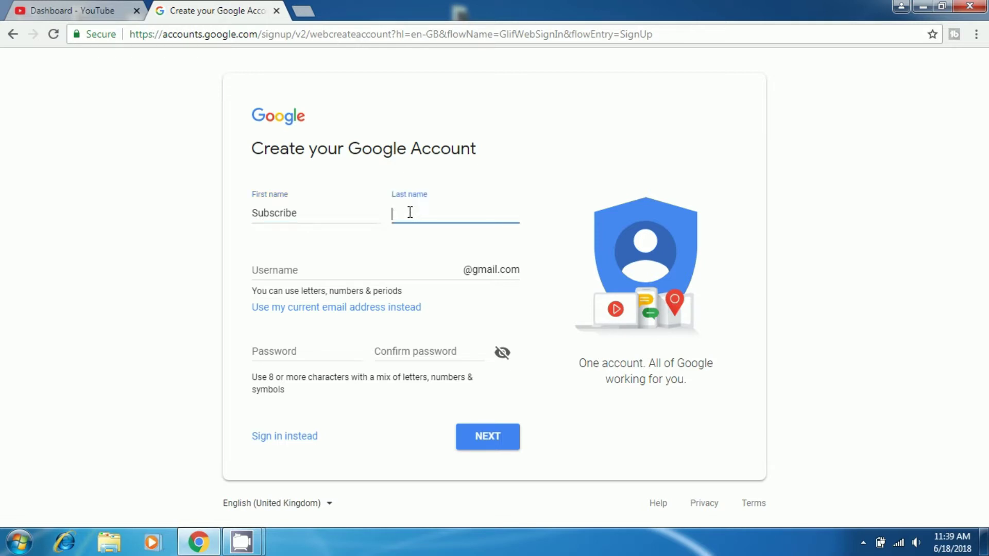
{"action": "type", "text": "Please"}
Step: Choose a username, then enter the account password and confirm it
{"action": "left_click", "coordinate": [322, 272]}
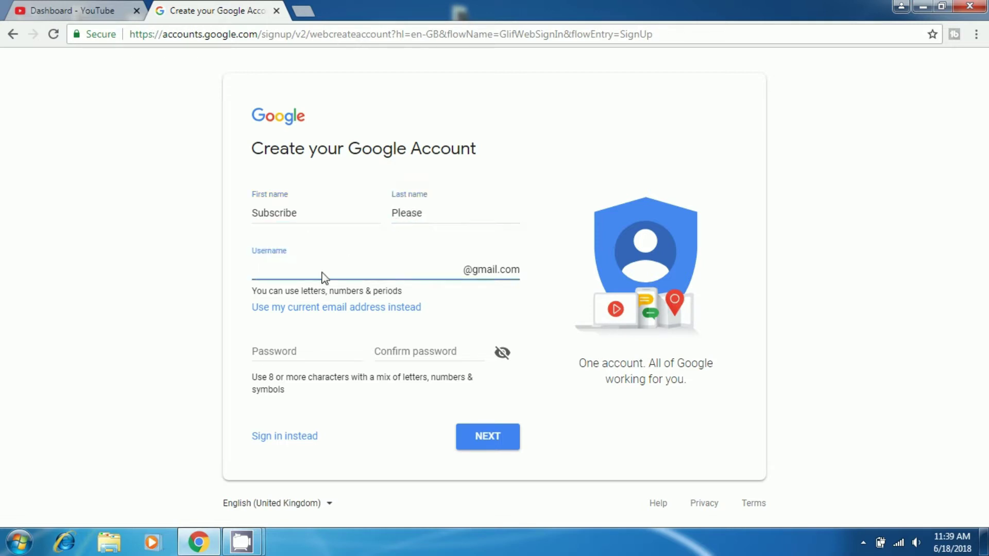
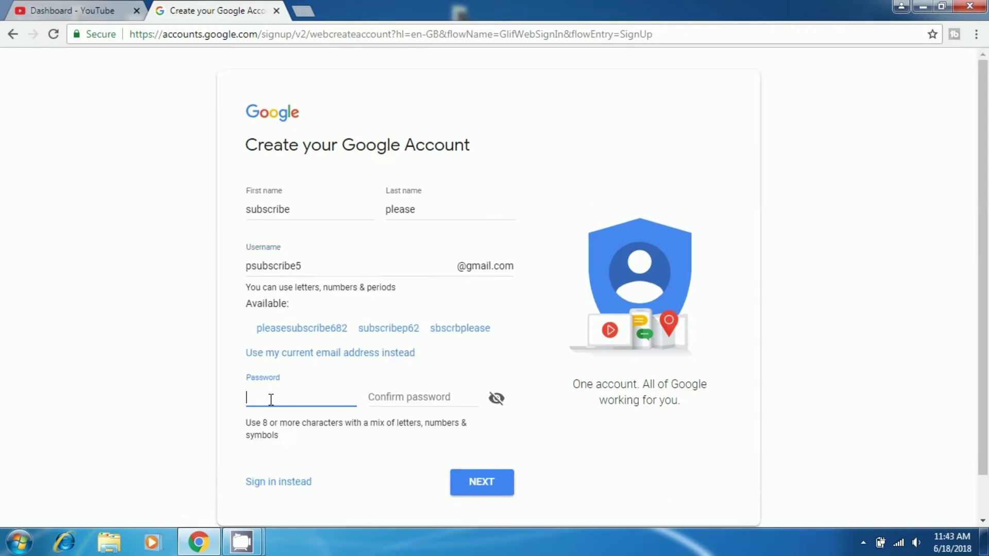
{"action": "left_click", "coordinate": [399, 401]}
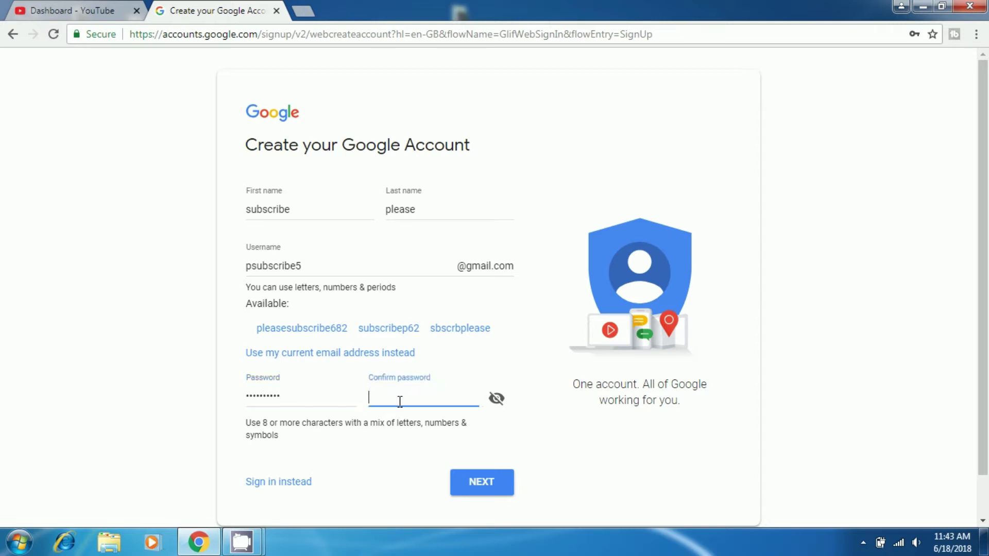
{"action": "type", "text": "aaaaaa"}
{"action": "left_click", "coordinate": [475, 483]}
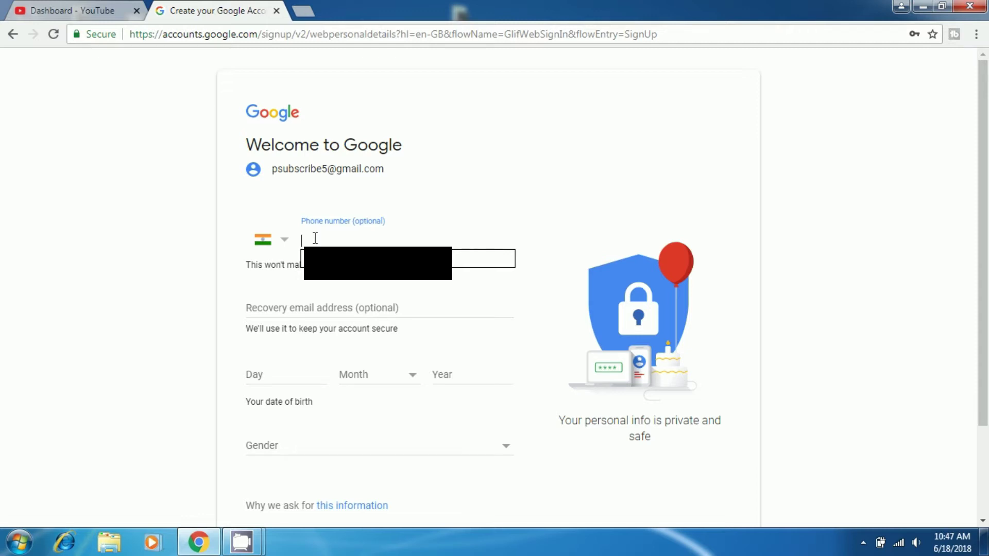
{"action": "type", "text": "8"}
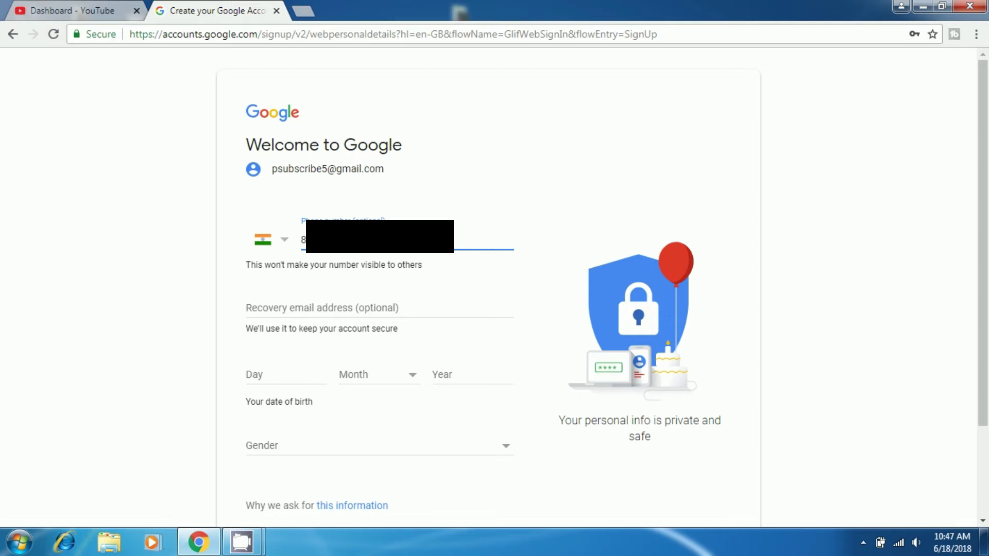
{"action": "left_click", "coordinate": [260, 376]}
{"action": "type", "text": "02"}
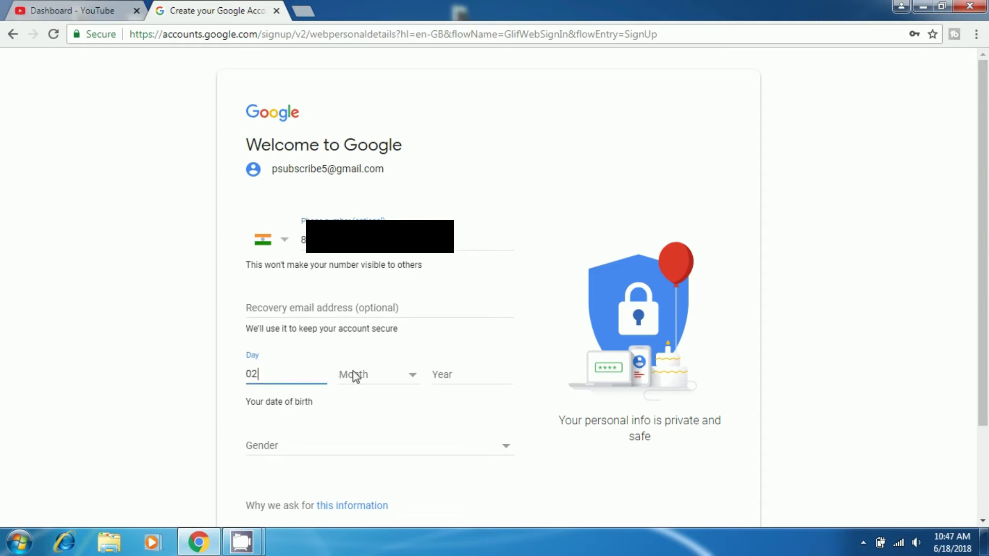
{"action": "left_click", "coordinate": [354, 373]}
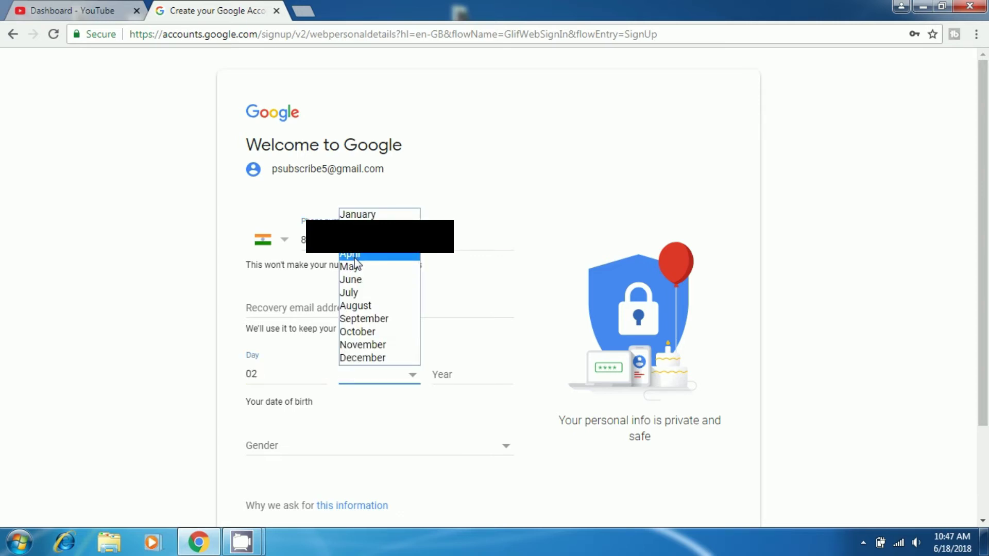
{"action": "left_click", "coordinate": [355, 280]}
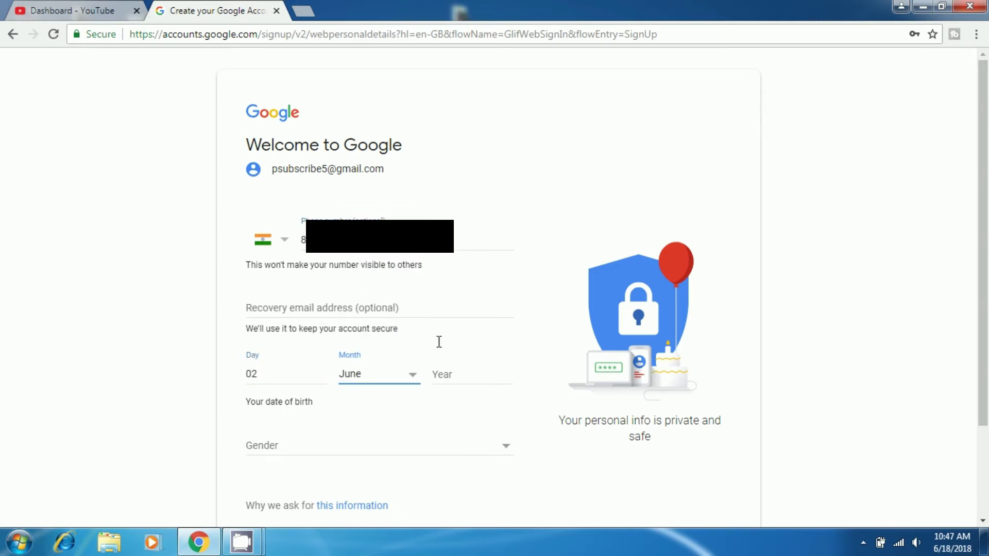
{"action": "left_click", "coordinate": [447, 377]}
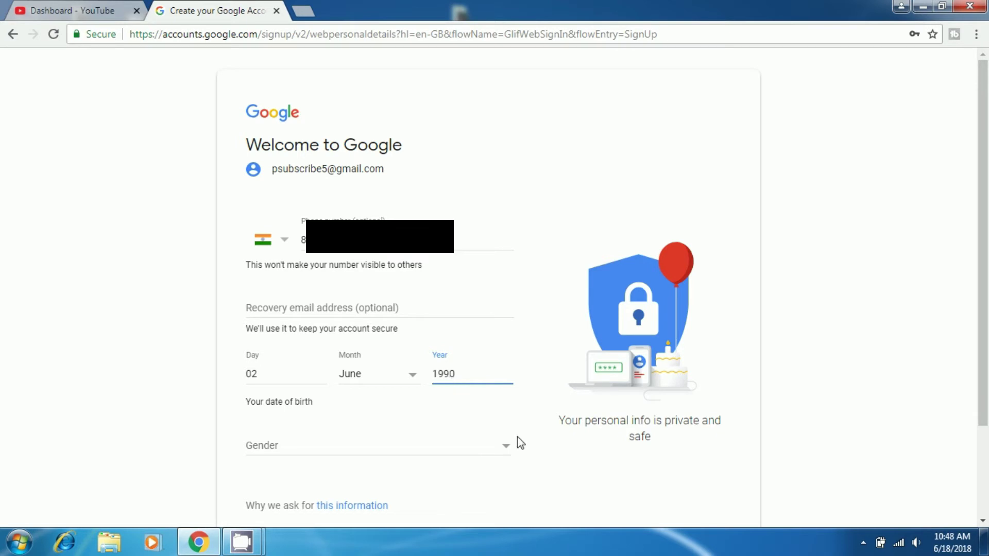
{"action": "left_click", "coordinate": [507, 455]}
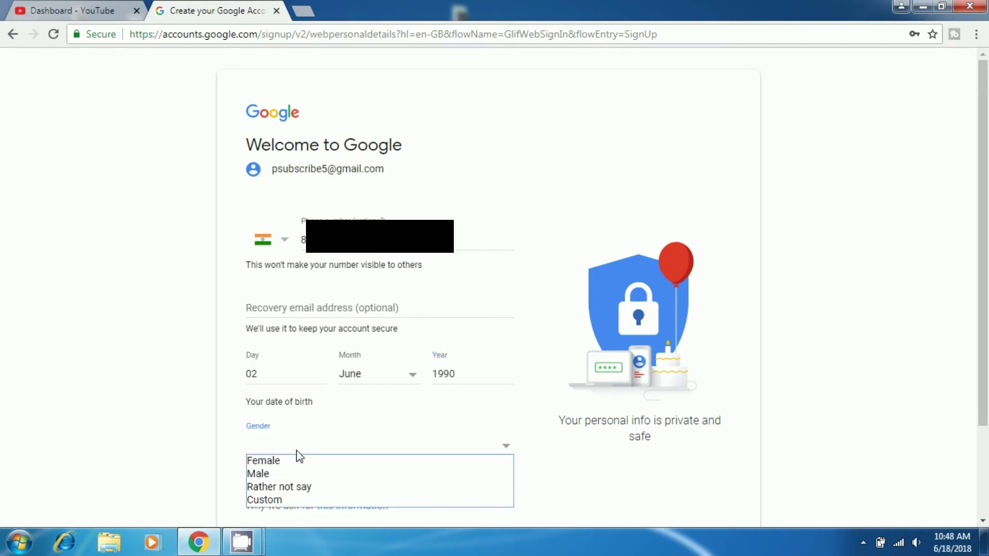
{"action": "left_click", "coordinate": [257, 473]}
{"action": "scroll", "coordinate": [446, 366], "scroll_direction": "down", "scroll_amount": 3}
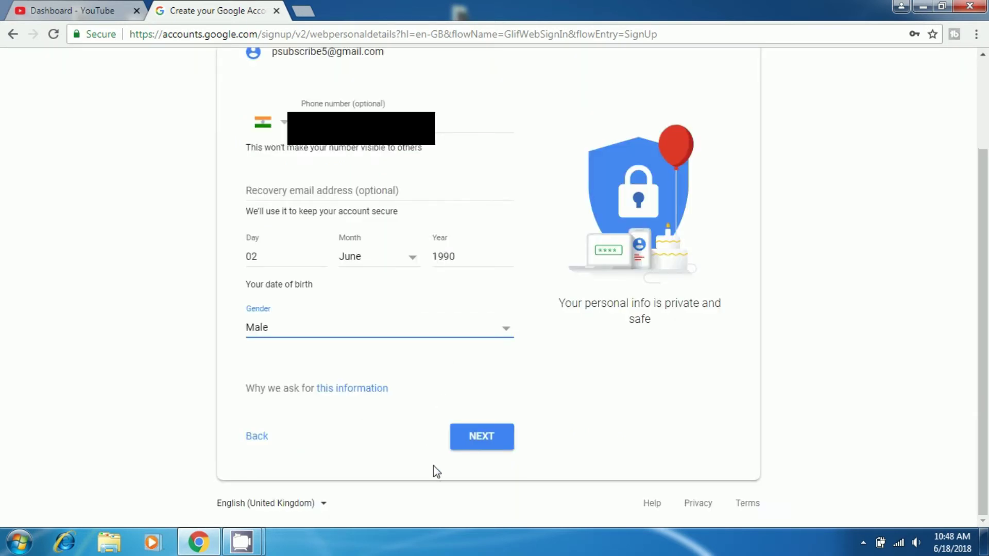
Step: Verify the phone number with the texted verification code
{"action": "left_click", "coordinate": [472, 446]}
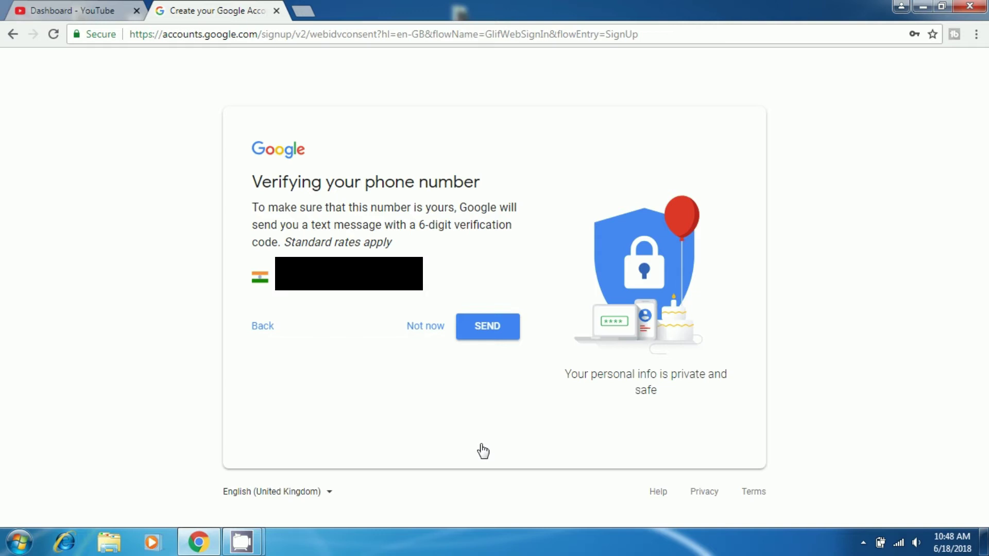
{"action": "left_click", "coordinate": [489, 327]}
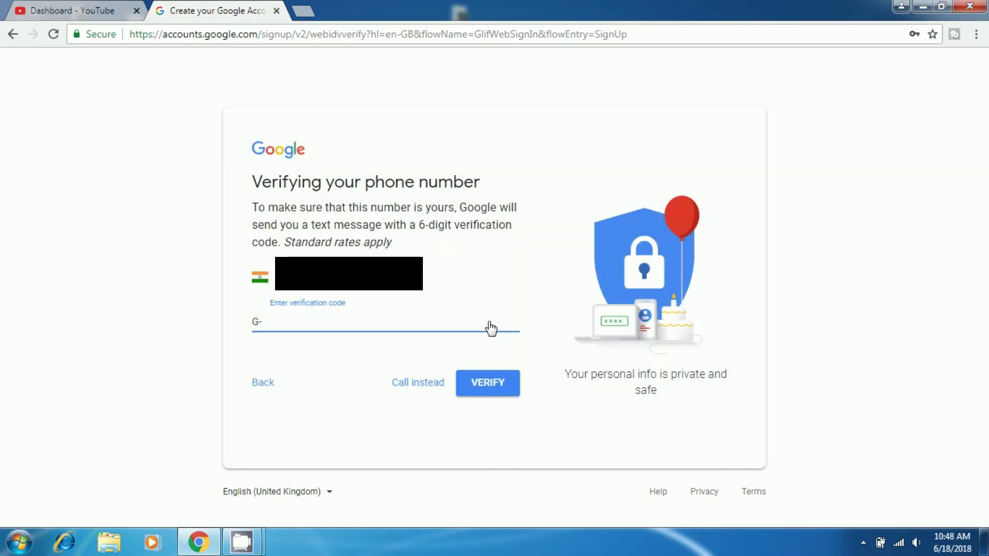
{"action": "left_click", "coordinate": [479, 389]}
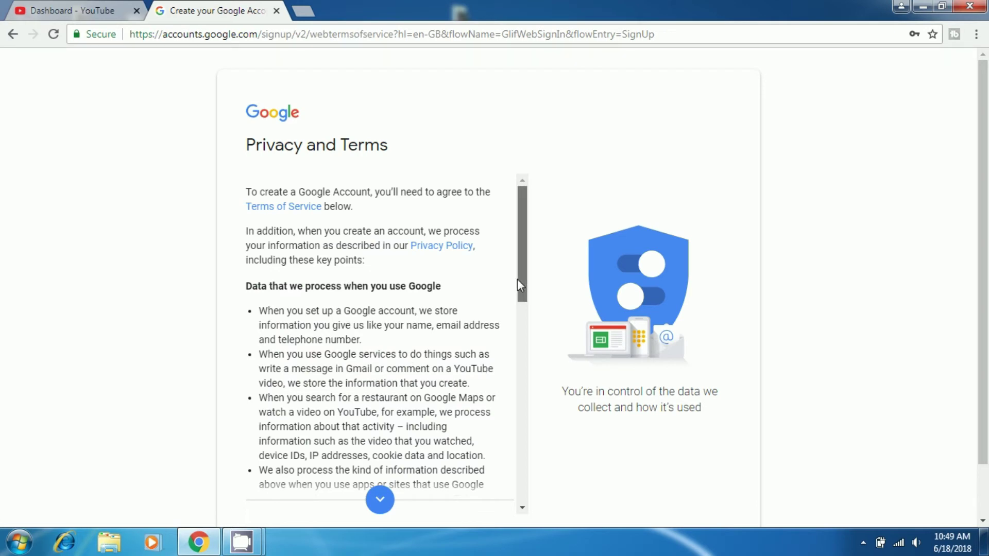
Step: Accept the Privacy and Terms to finish creating the Google account
{"action": "left_click_drag", "start_coordinate": [517, 279], "coordinate": [518, 474]}
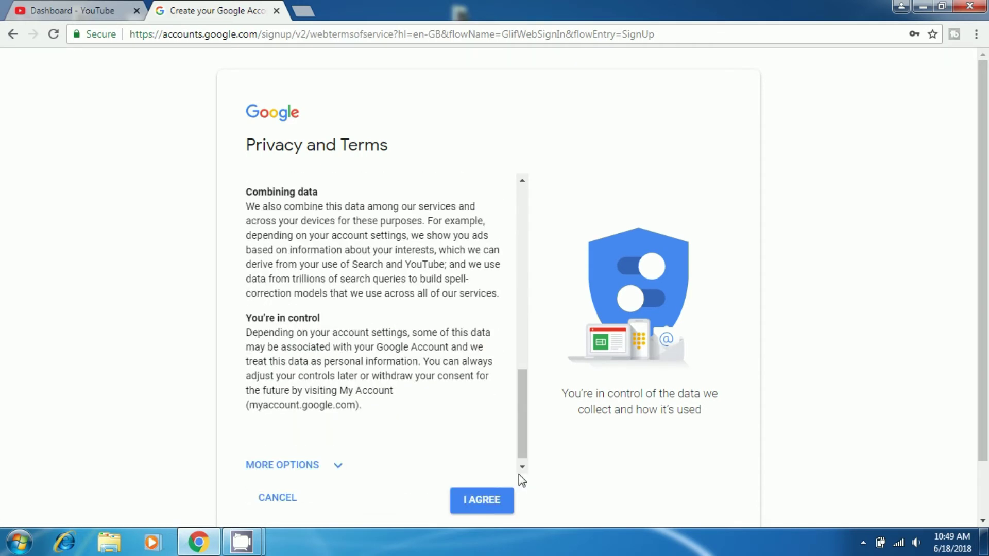
{"action": "left_click", "coordinate": [490, 506]}
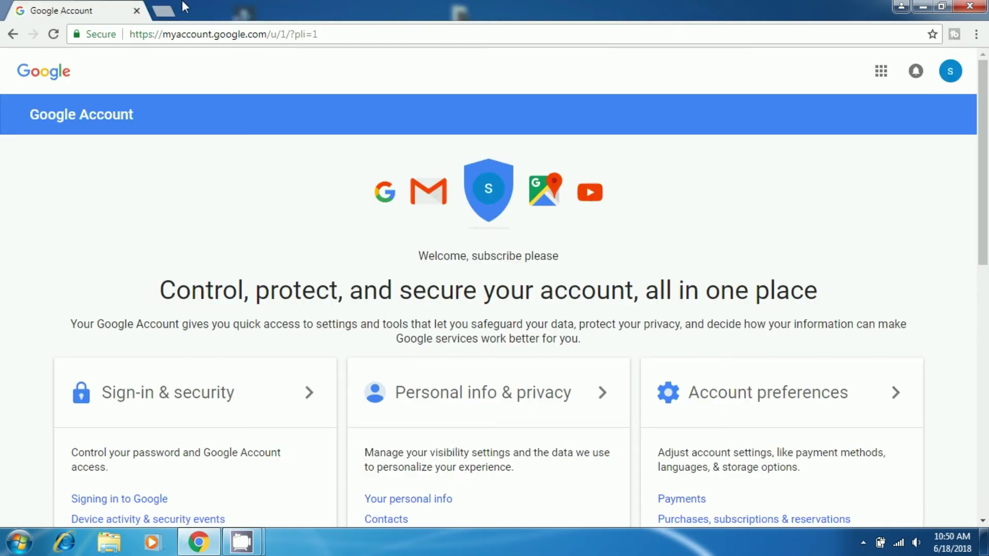
{"action": "left_click", "coordinate": [163, 11]}
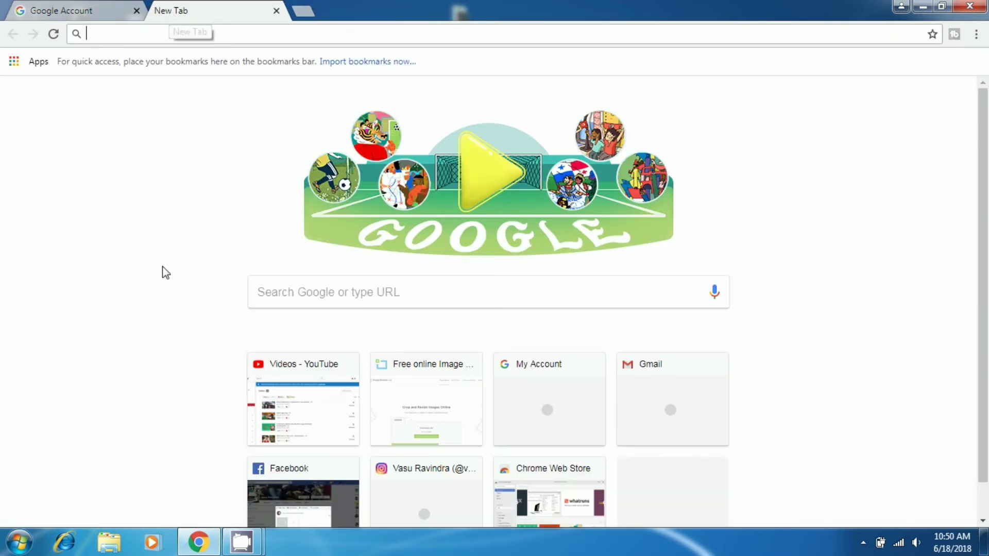
Step: Search Google for 'youtube' and open the YouTube home page from the results
{"action": "left_click", "coordinate": [291, 288]}
{"action": "type", "text": "youtube"}
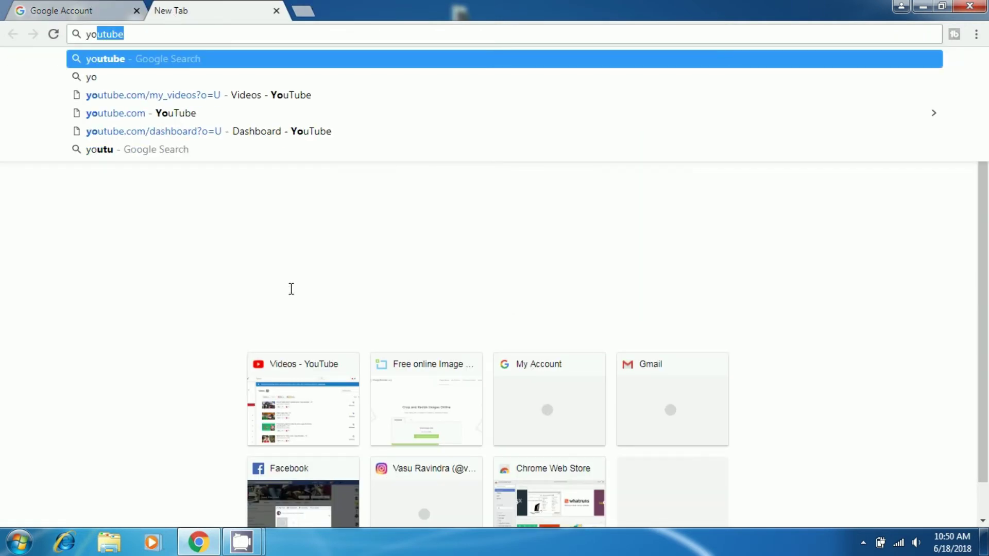
{"action": "key", "text": "Return"}
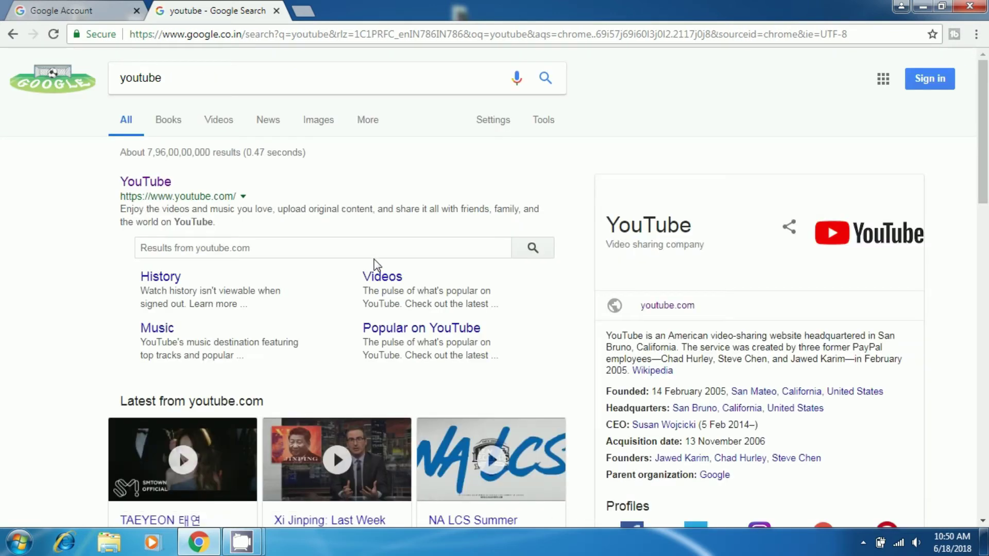
{"action": "left_click", "coordinate": [151, 185]}
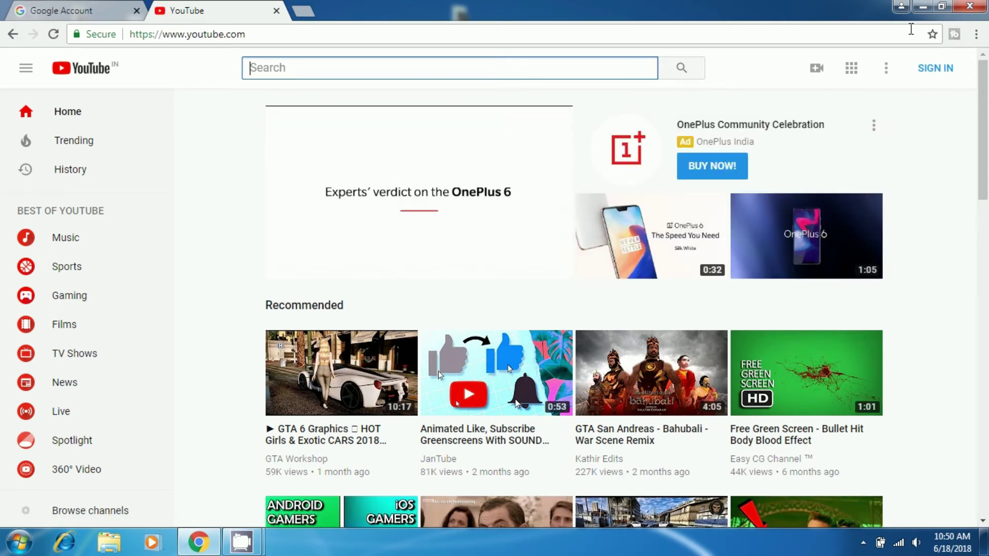
Step: Sign in to YouTube with the new account and go to Creator Studio
{"action": "left_click", "coordinate": [933, 73]}
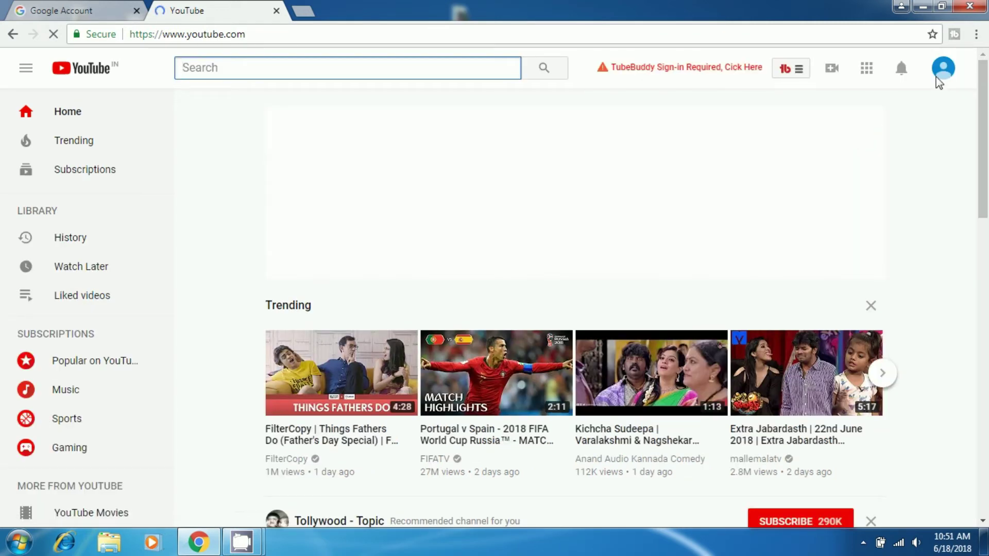
{"action": "left_click", "coordinate": [945, 79]}
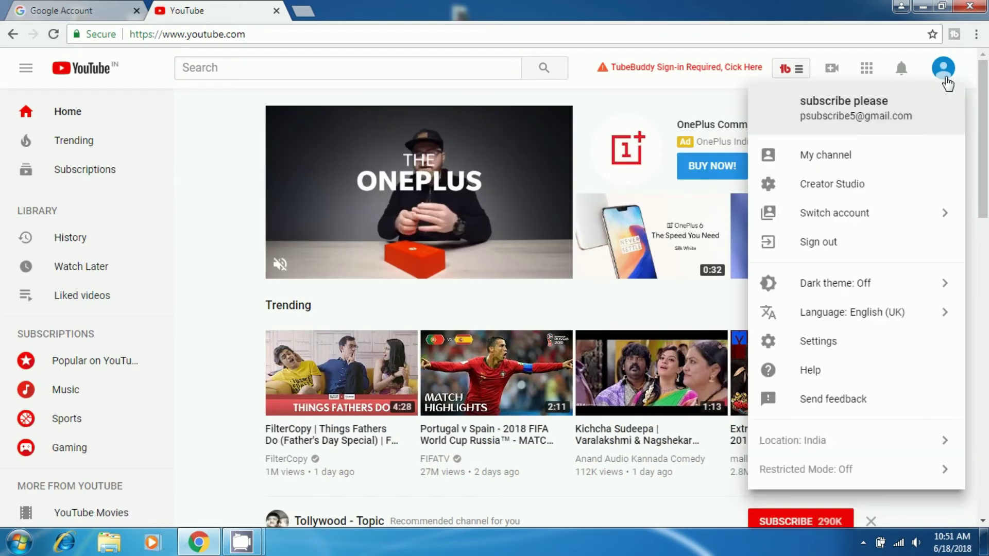
{"action": "left_click", "coordinate": [842, 186]}
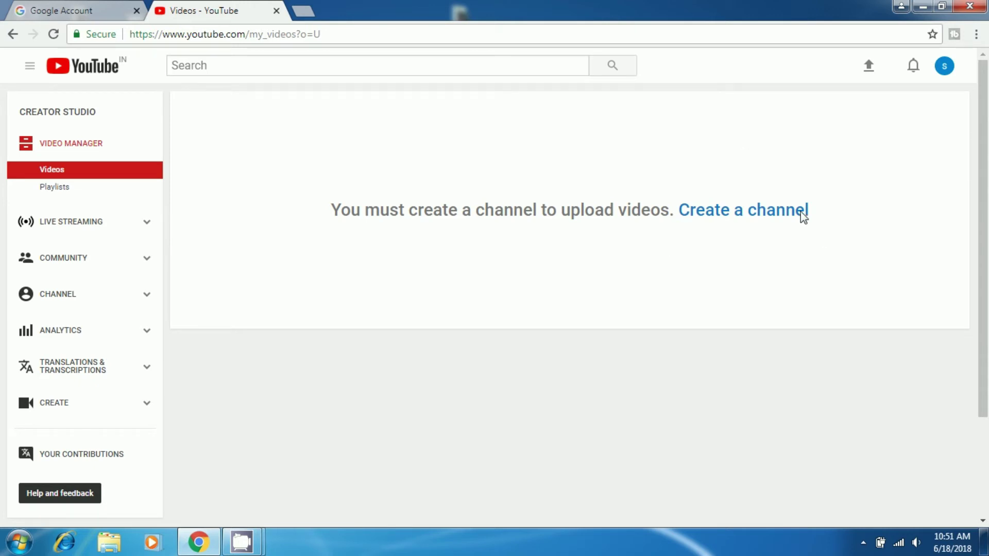
Step: Create a YouTube channel using the account's own first and last name
{"action": "left_click", "coordinate": [756, 209]}
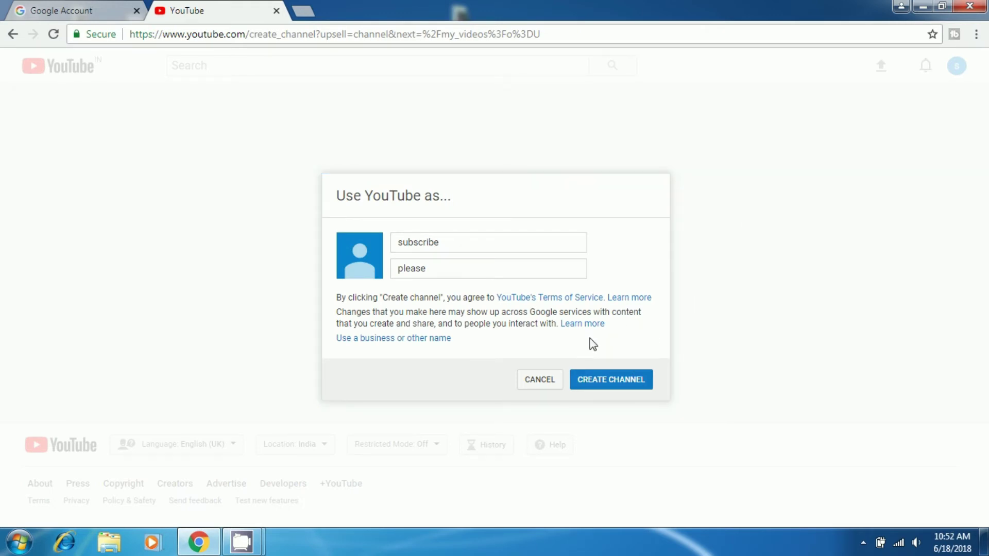
{"action": "left_click", "coordinate": [603, 386]}
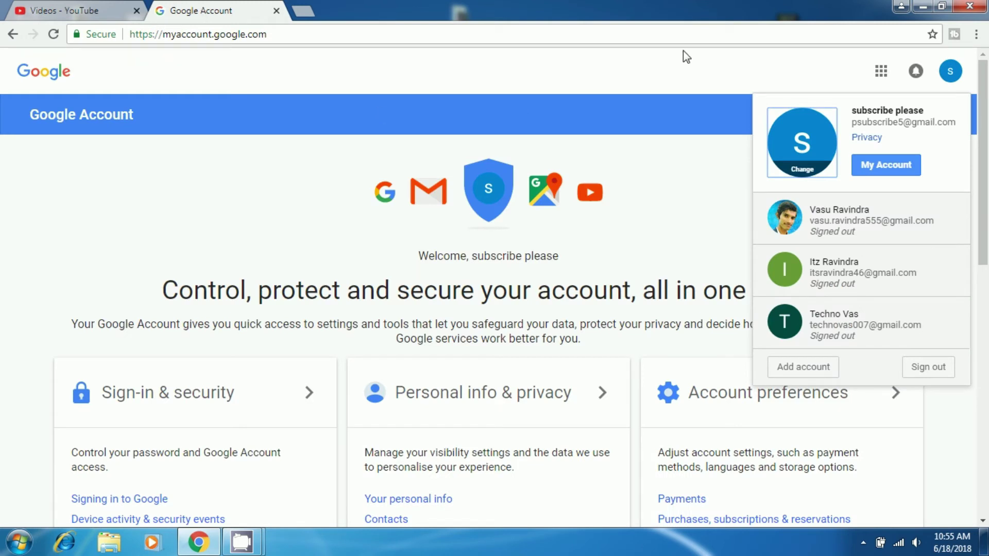
Step: Bring up the Select profile photo dialog from the account menu's picture
{"action": "left_click", "coordinate": [761, 73]}
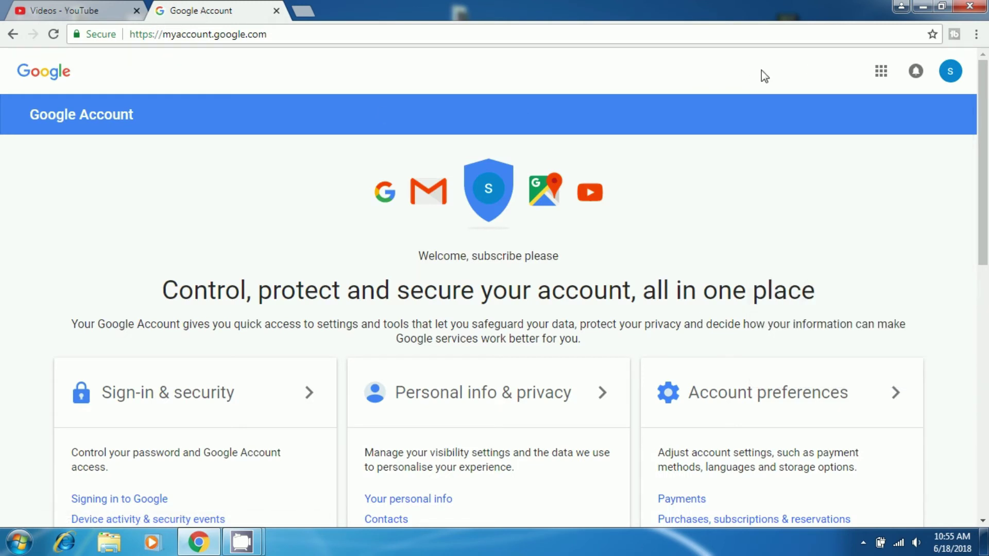
{"action": "left_click", "coordinate": [949, 74]}
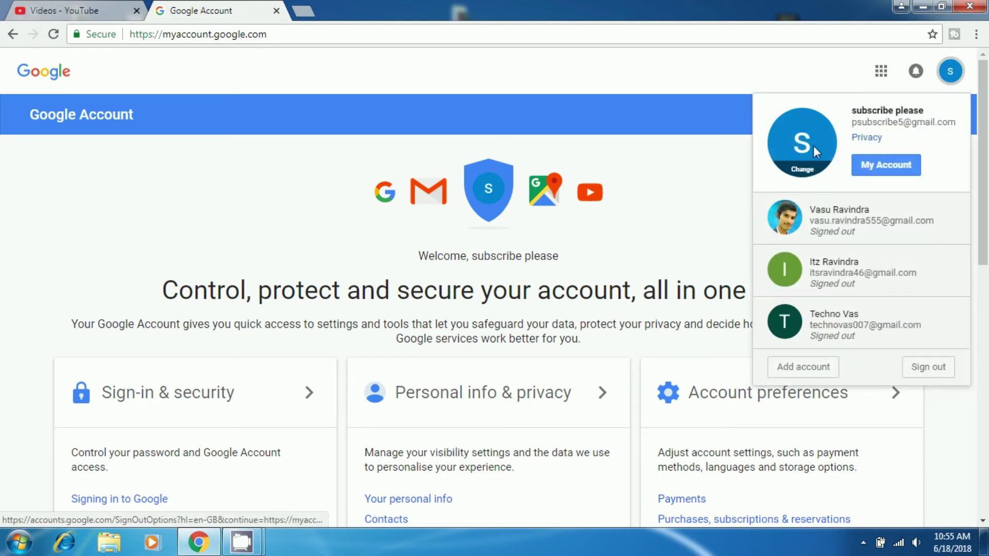
{"action": "left_click", "coordinate": [799, 166]}
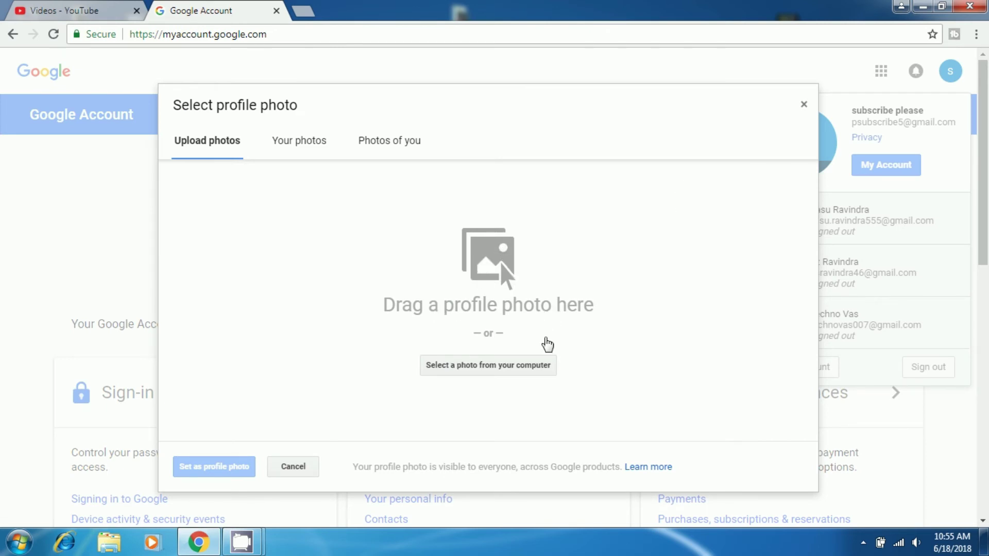
{"action": "left_click", "coordinate": [477, 371]}
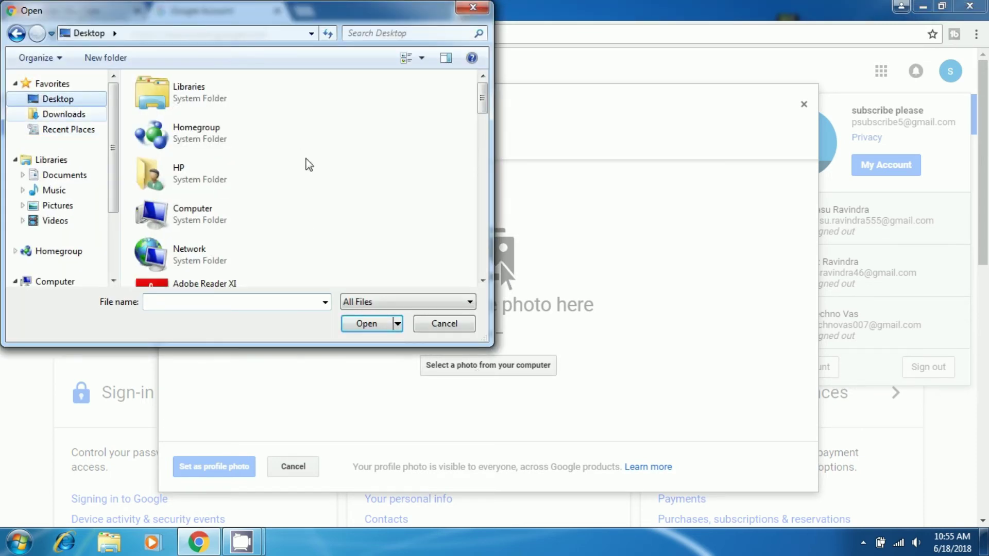
{"action": "left_click_drag", "start_coordinate": [485, 101], "coordinate": [482, 262]}
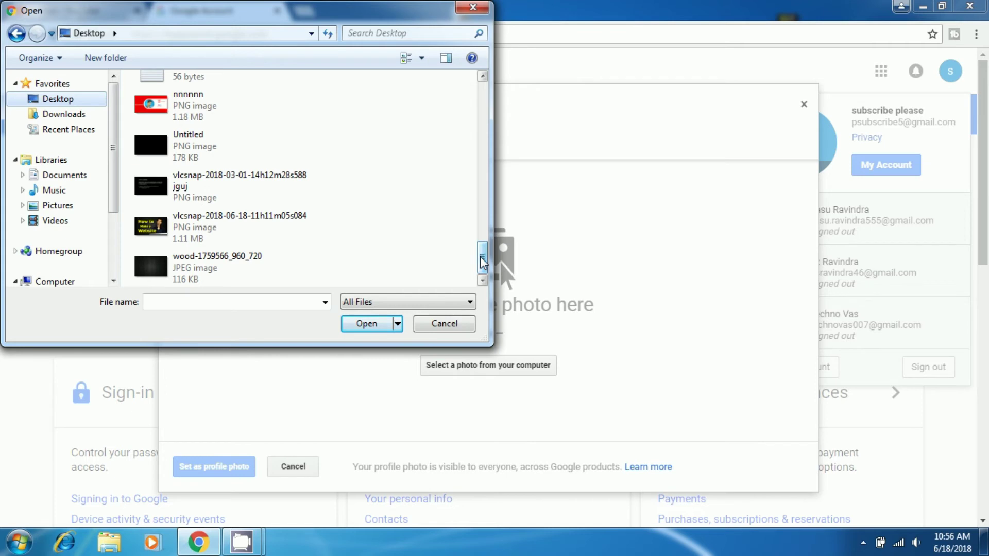
{"action": "left_click", "coordinate": [250, 230]}
{"action": "left_click", "coordinate": [363, 327]}
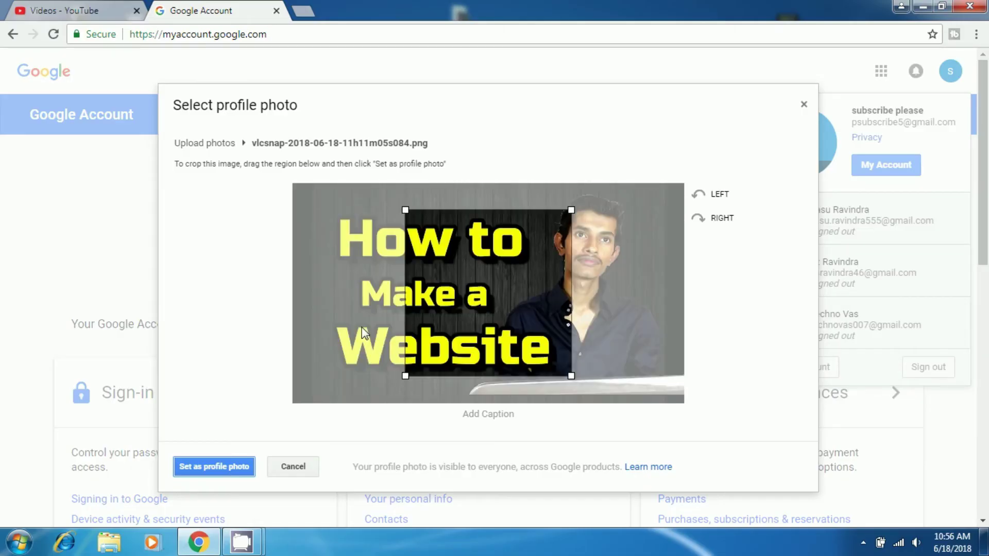
{"action": "left_click_drag", "start_coordinate": [489, 301], "coordinate": [598, 285]}
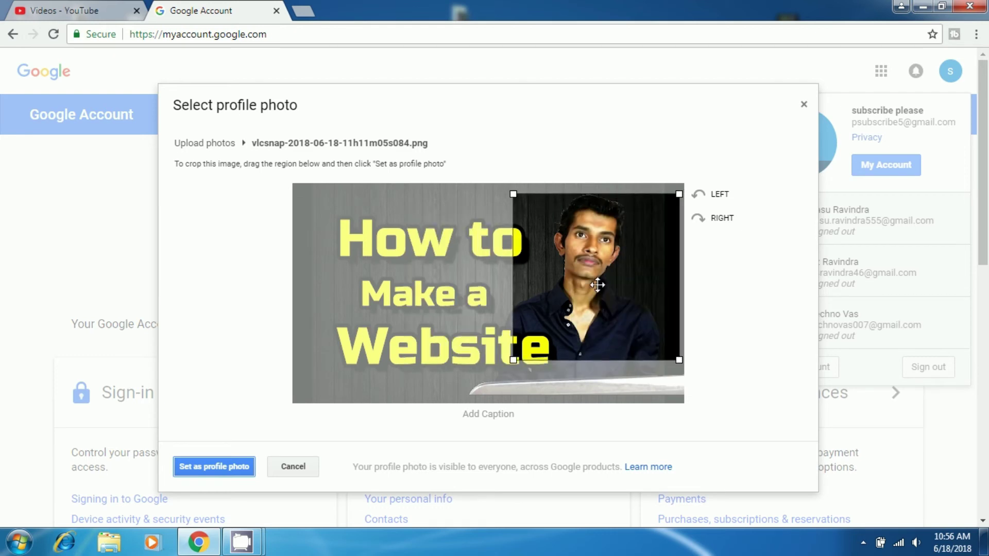
{"action": "left_click", "coordinate": [182, 463]}
Step: Apply the cropped profile photo, then retitle the '4 throw biscuit' upload to 'funny video'
{"action": "left_click", "coordinate": [211, 469]}
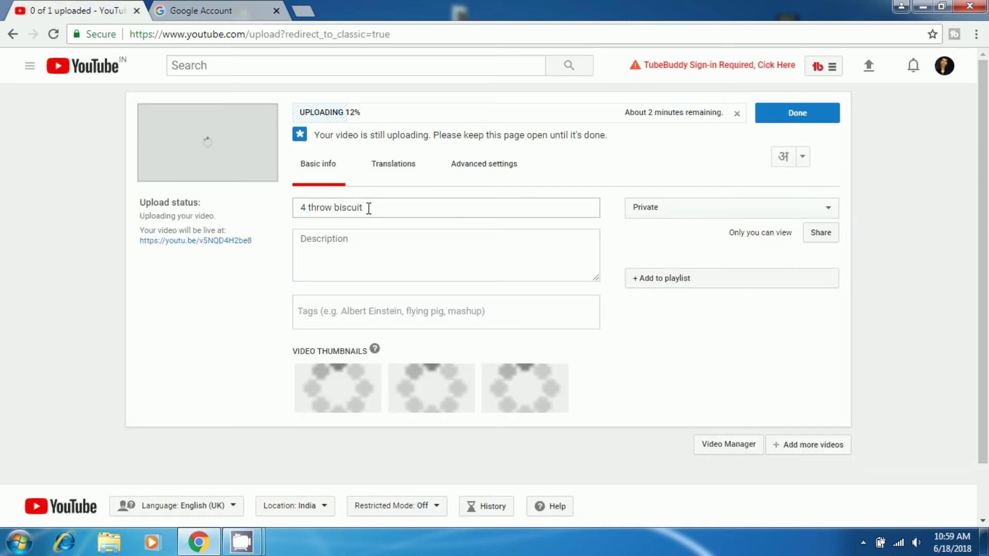
{"action": "left_click_drag", "start_coordinate": [366, 208], "coordinate": [276, 211]}
{"action": "key", "text": "BackSpace"}
{"action": "type", "text": "funny"}
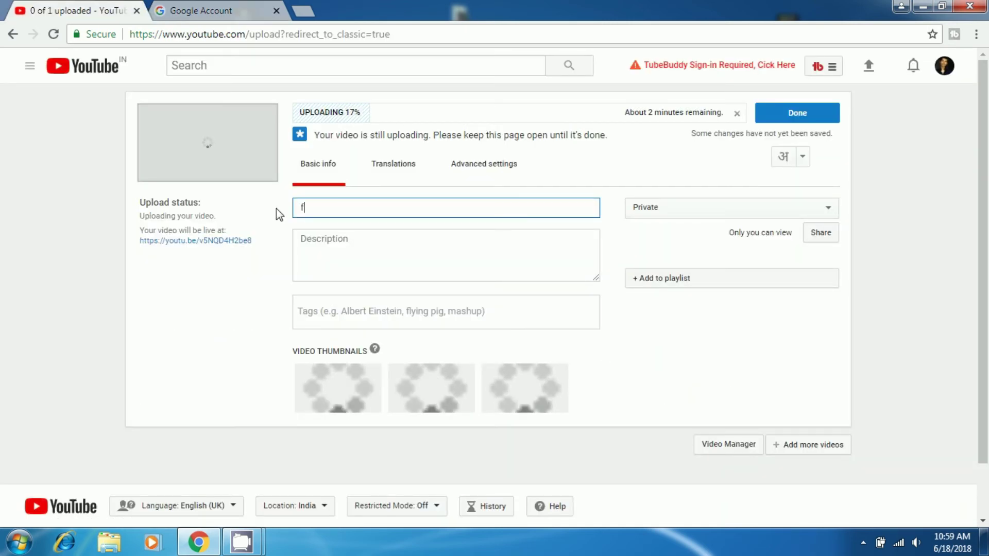
{"action": "type", "text": " video"}
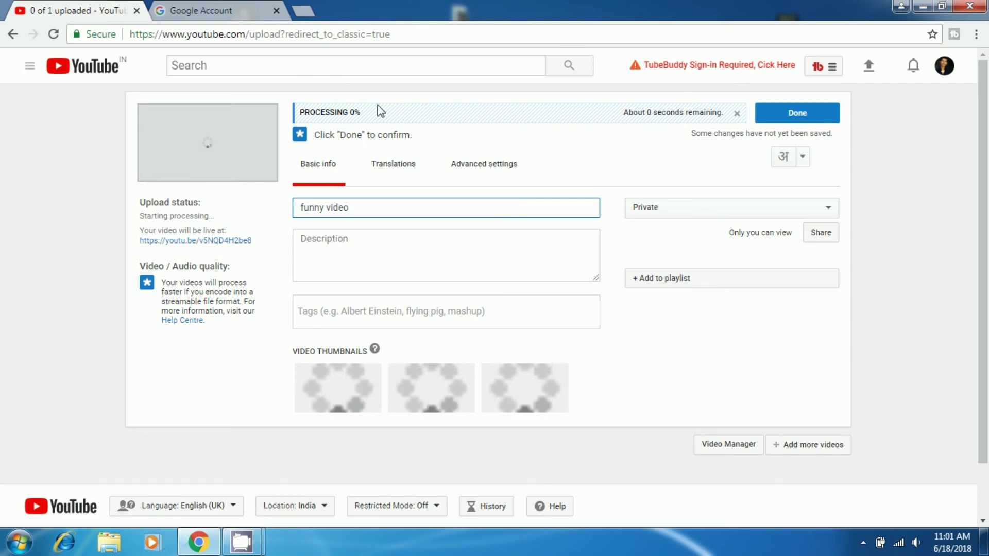
Step: Confirm the upload details, then open 'funny video' from the Video Manager list
{"action": "left_click", "coordinate": [799, 118]}
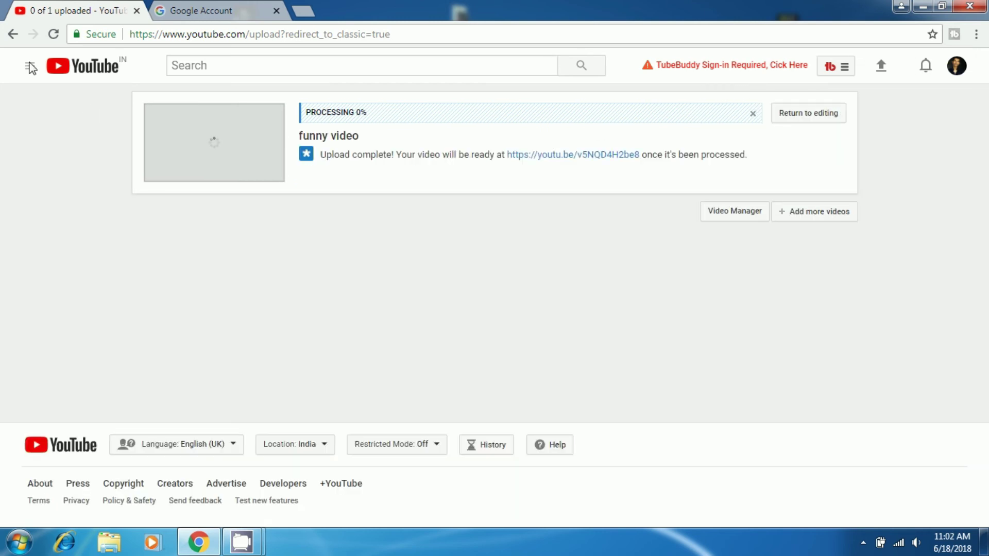
{"action": "left_click", "coordinate": [14, 35]}
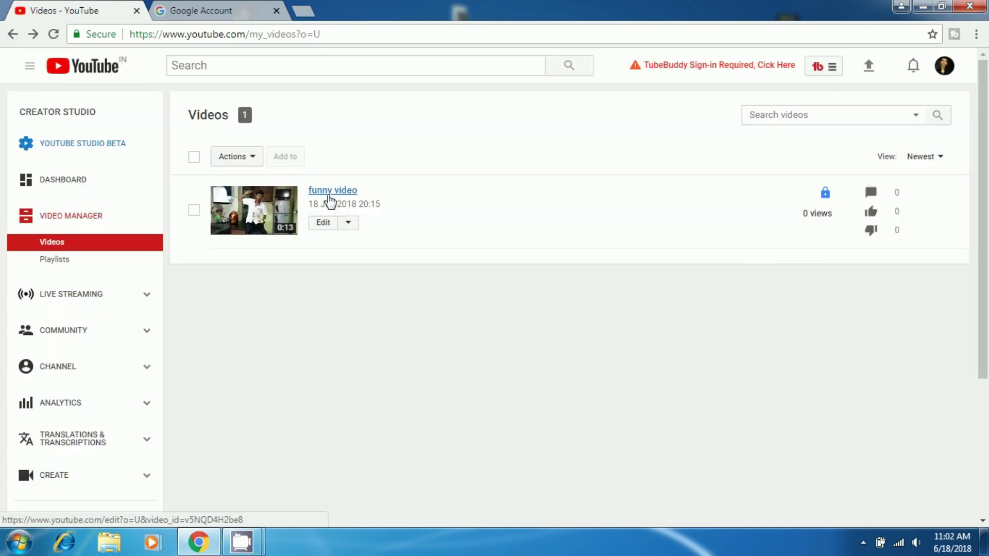
{"action": "left_click", "coordinate": [330, 191]}
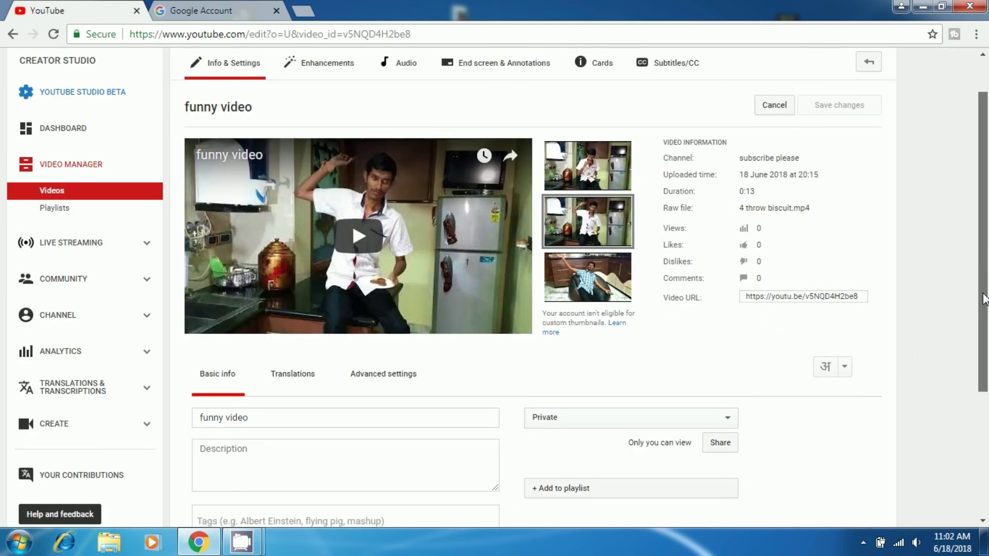
Step: Set the 'funny video' visibility under Basic info from Private to Public
{"action": "scroll", "coordinate": [983, 289], "scroll_direction": "down", "scroll_amount": 2}
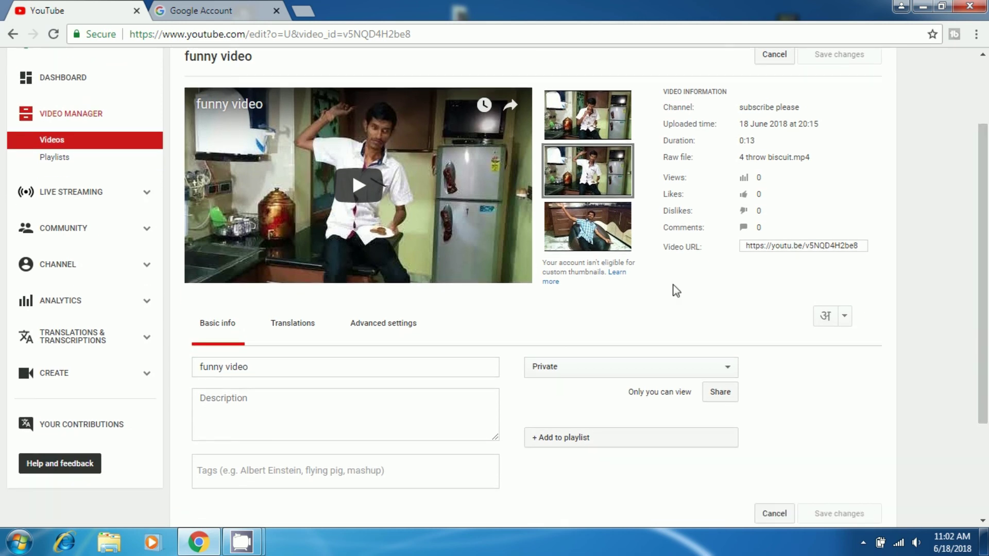
{"action": "left_click", "coordinate": [605, 374]}
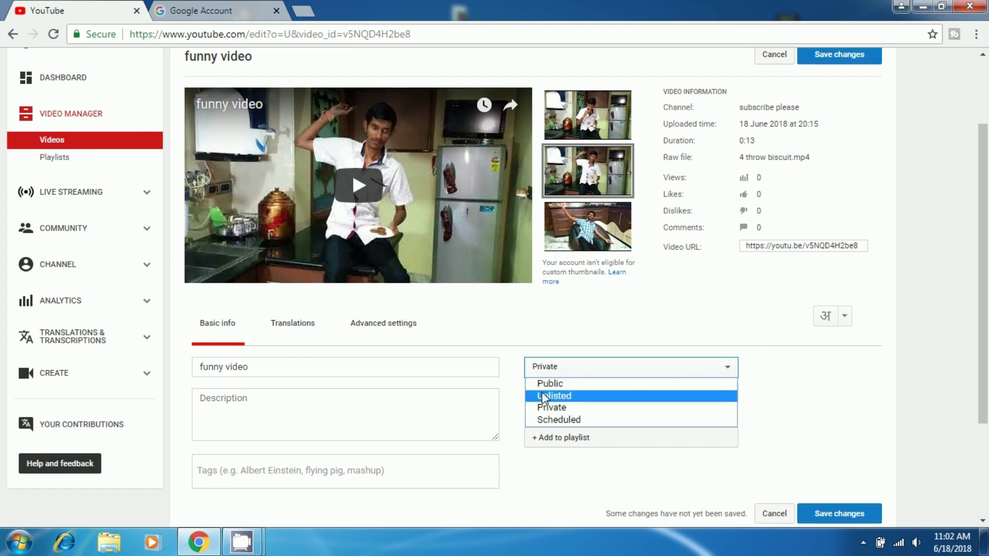
{"action": "left_click", "coordinate": [556, 386]}
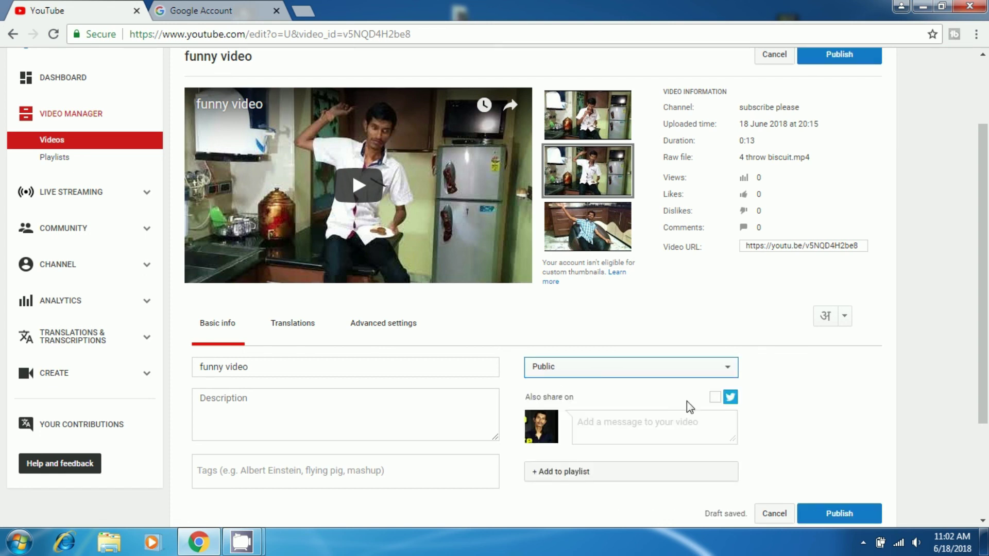
{"action": "scroll", "coordinate": [690, 408], "scroll_direction": "down", "scroll_amount": 3}
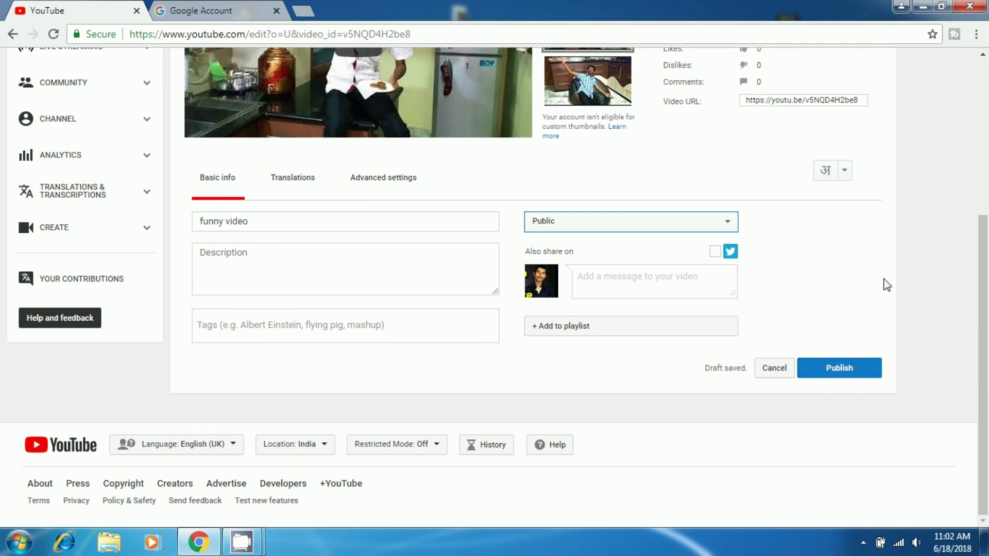
{"action": "left_click_drag", "start_coordinate": [987, 337], "coordinate": [988, 198]}
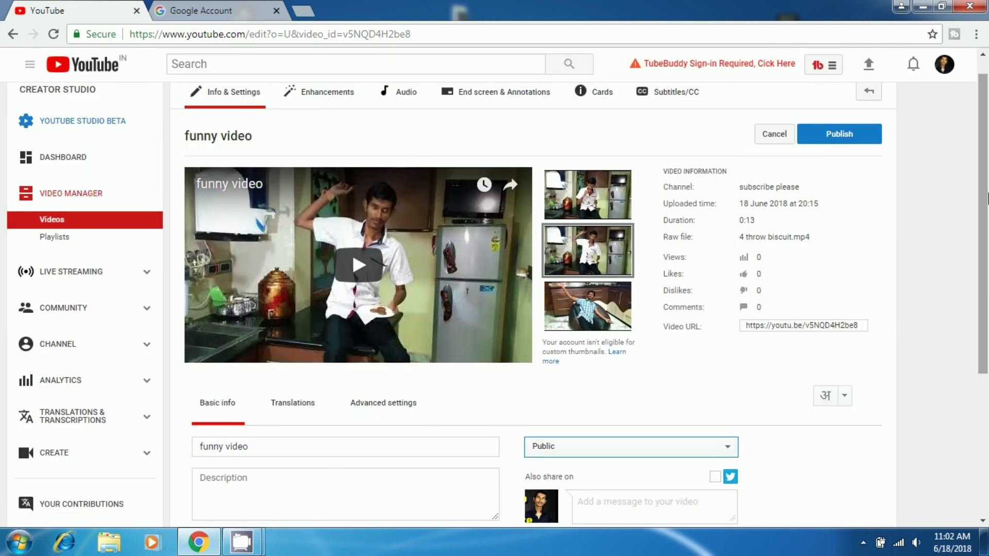